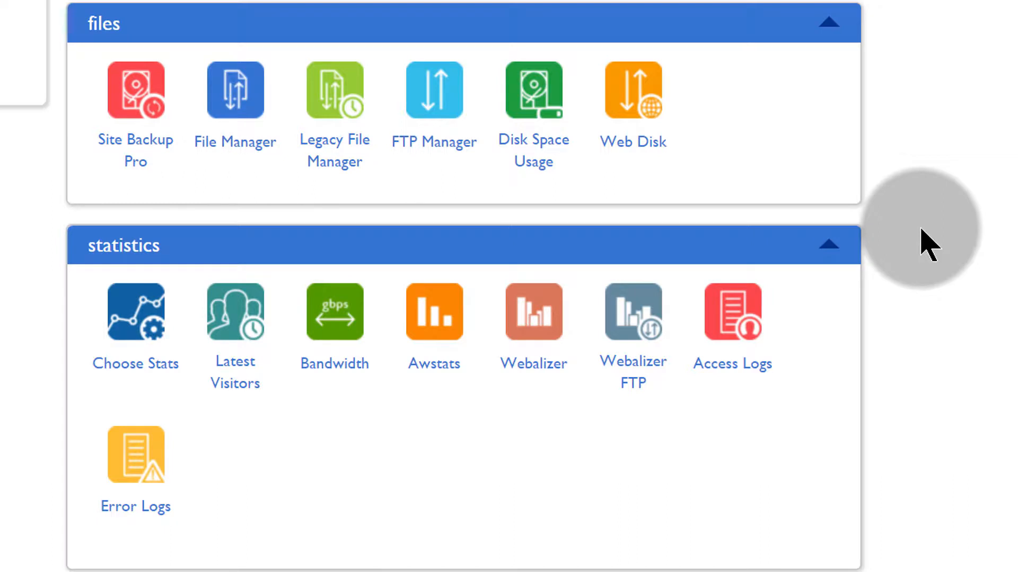
- Open the File Manager in the Home Directory with hidden files shown
click(247, 143)
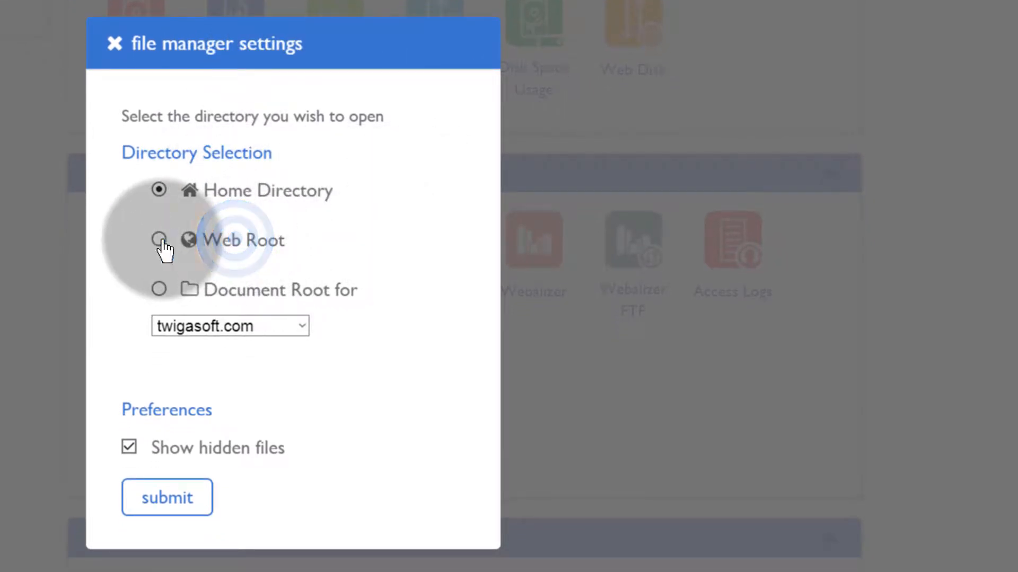
click(159, 189)
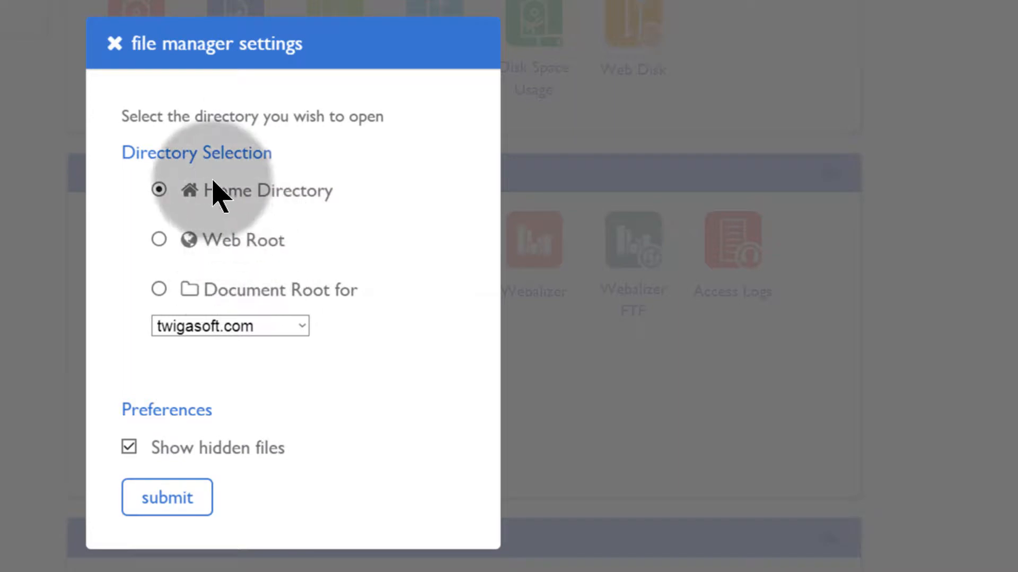
click(180, 501)
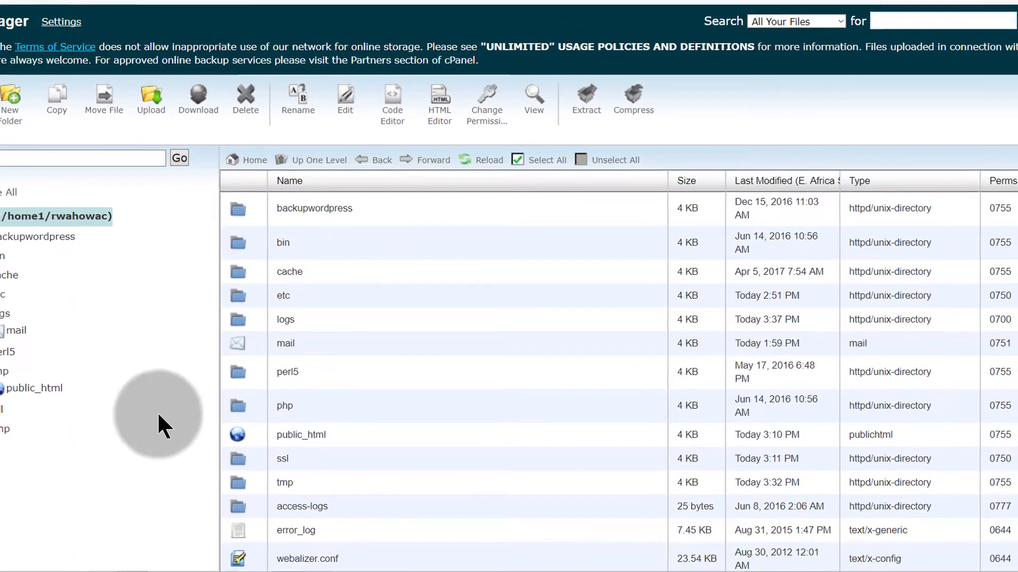
- Expand the mail folder in the directory tree and open it to list its contents
click(74, 389)
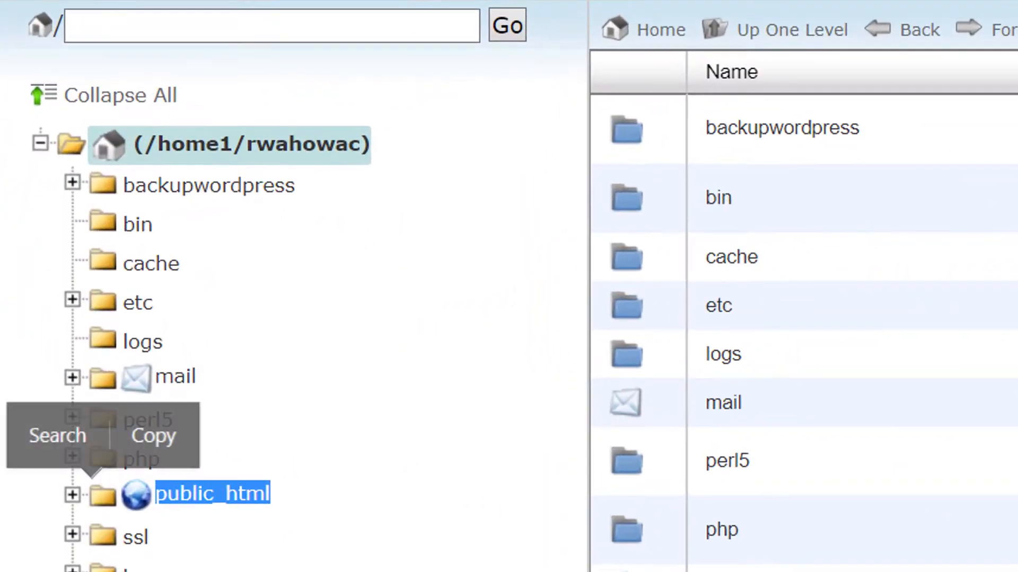
click(48, 480)
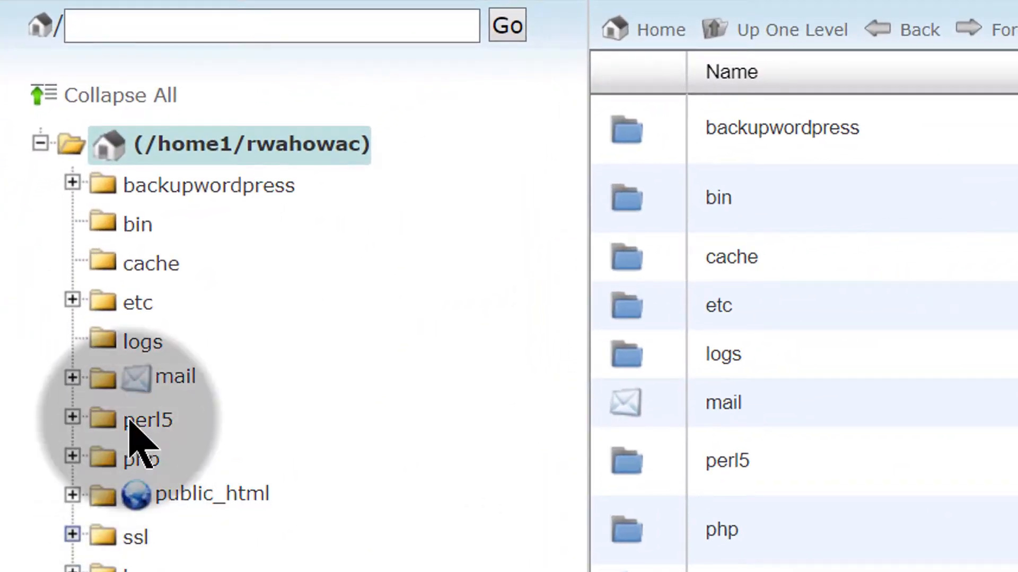
click(72, 376)
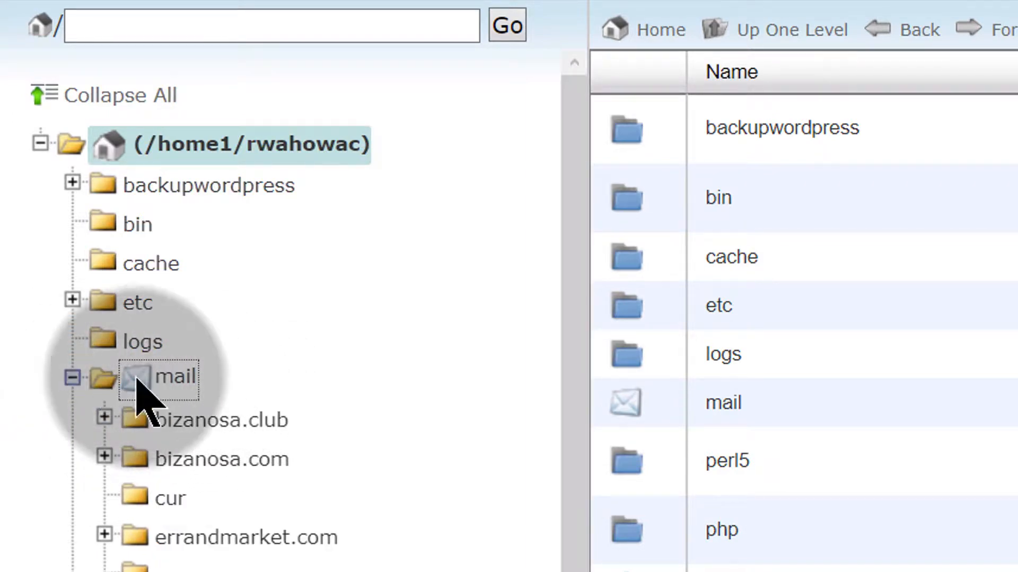
click(172, 378)
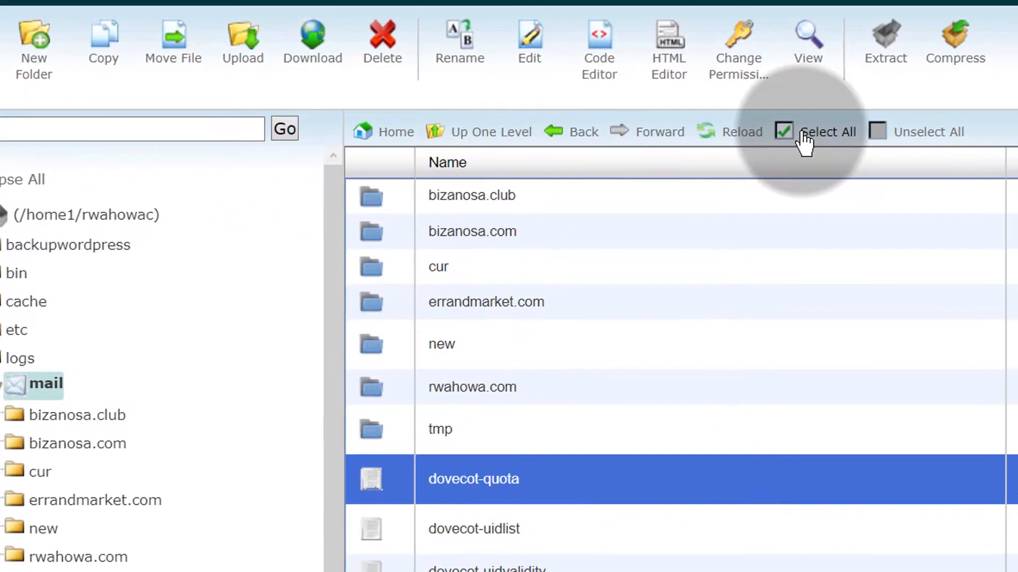
- Compress all items in the mail folder into the Zip archive /mail/bizanosa.club.zip and select the new archive
click(882, 90)
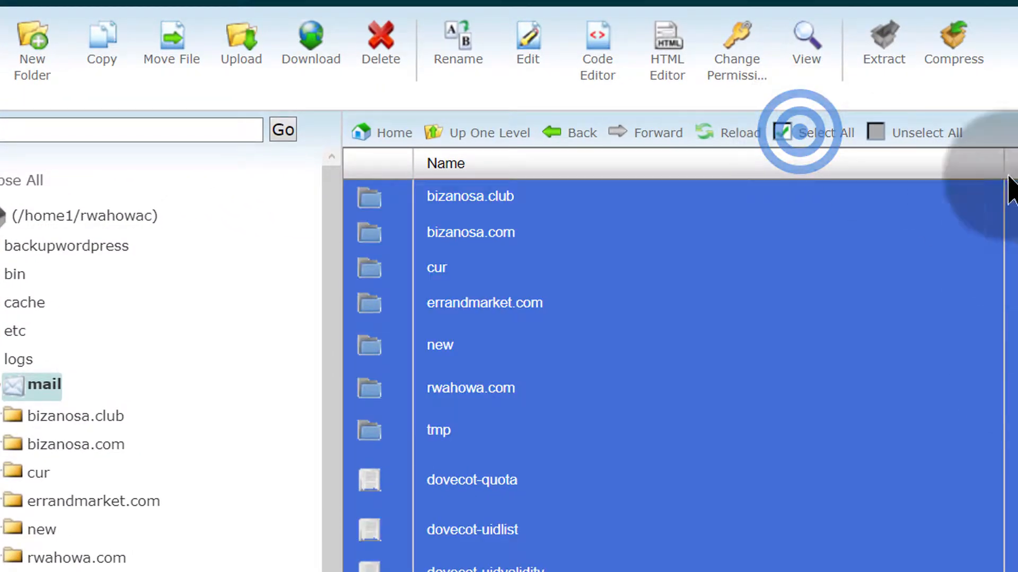
click(965, 51)
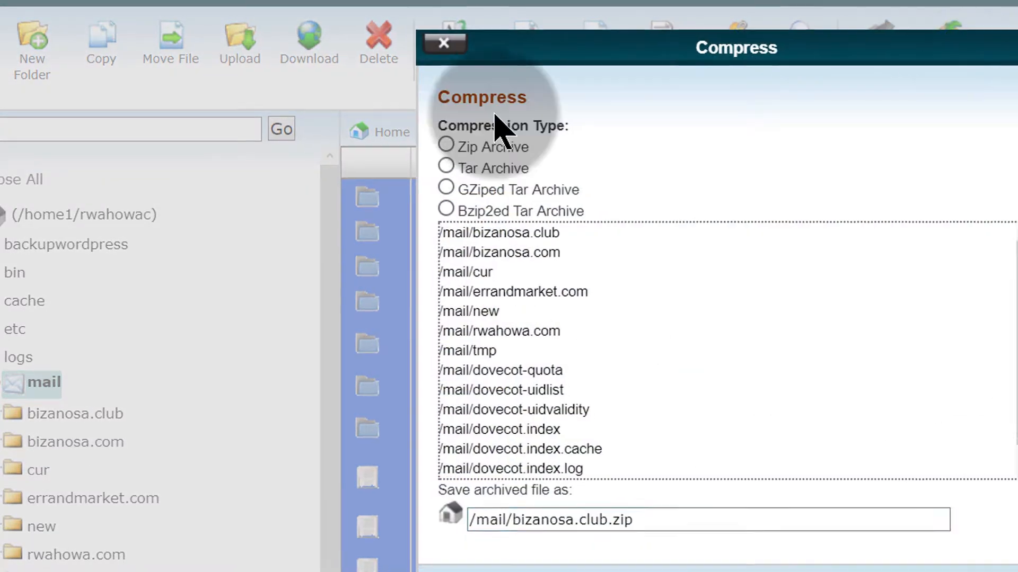
click(414, 136)
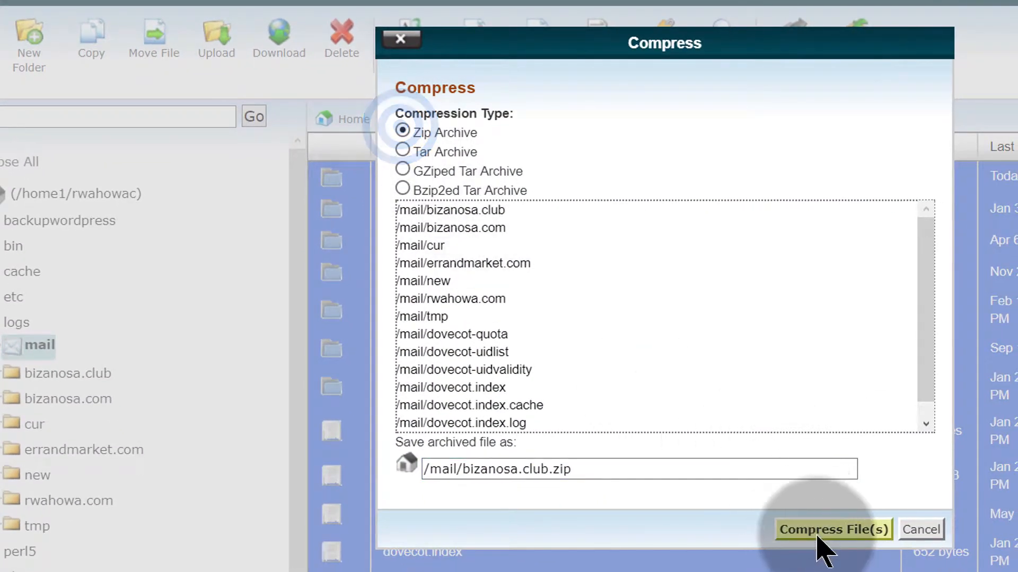
click(843, 545)
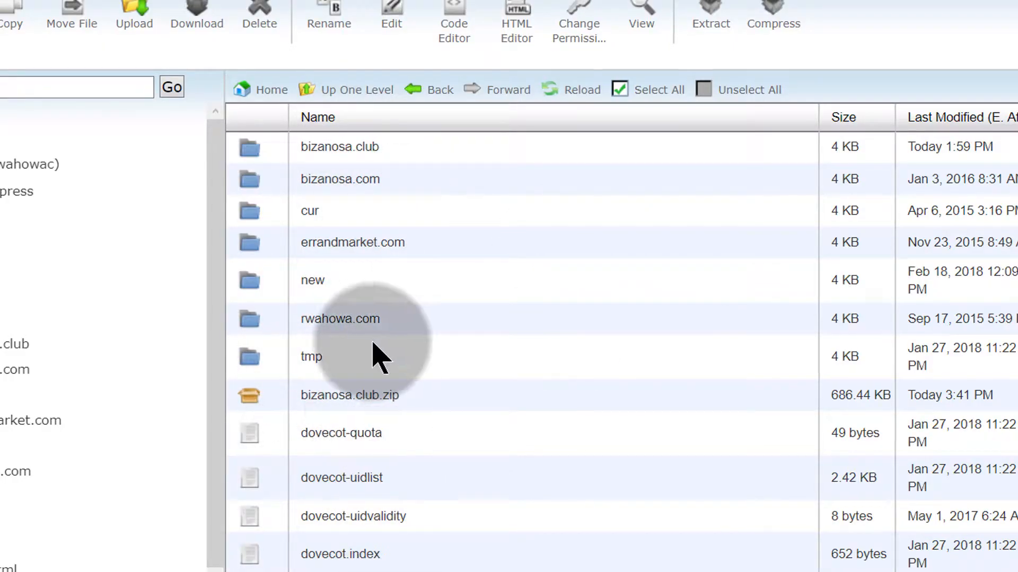
click(322, 403)
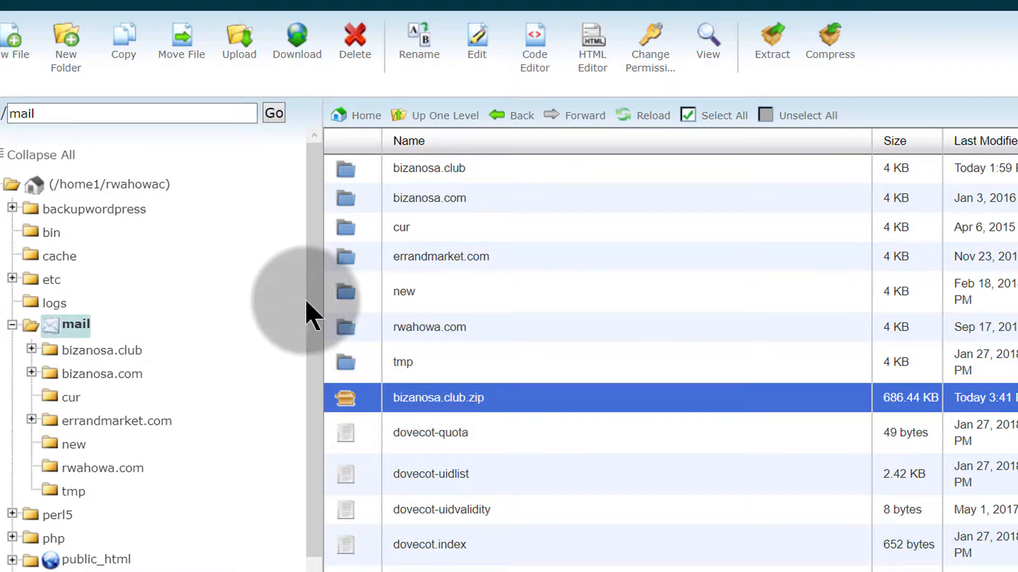
- Open the bizanosa.club folder inside public_html and look through its WordPress files
drag(314, 296, 306, 409)
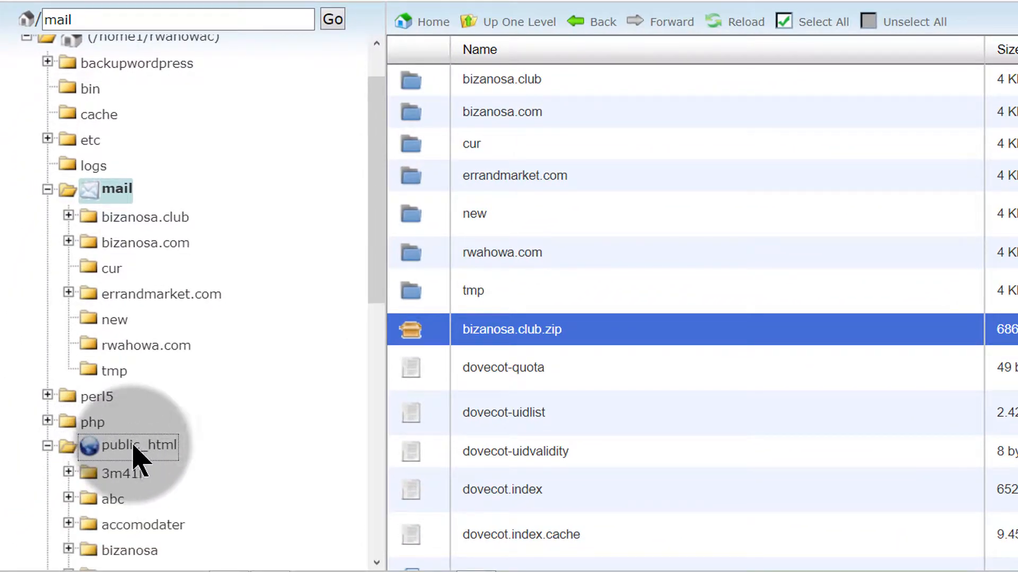
scroll(312, 347, down, 6)
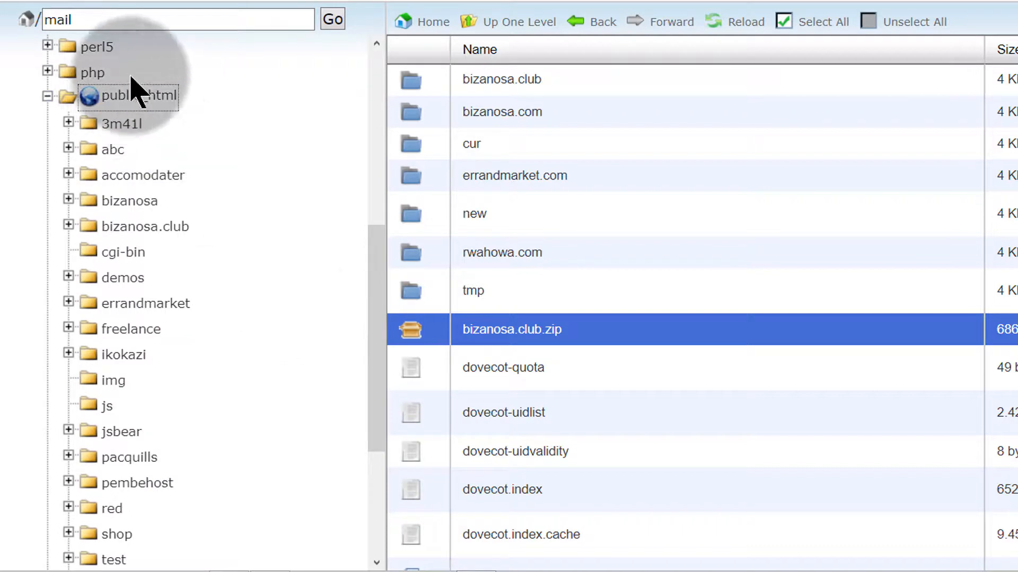
scroll(247, 227, down, 2)
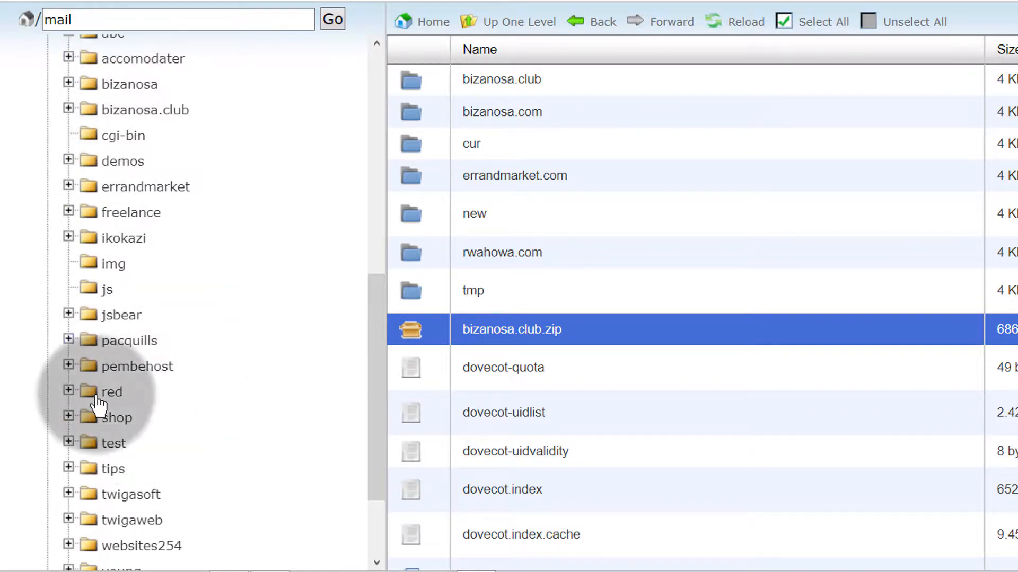
click(126, 111)
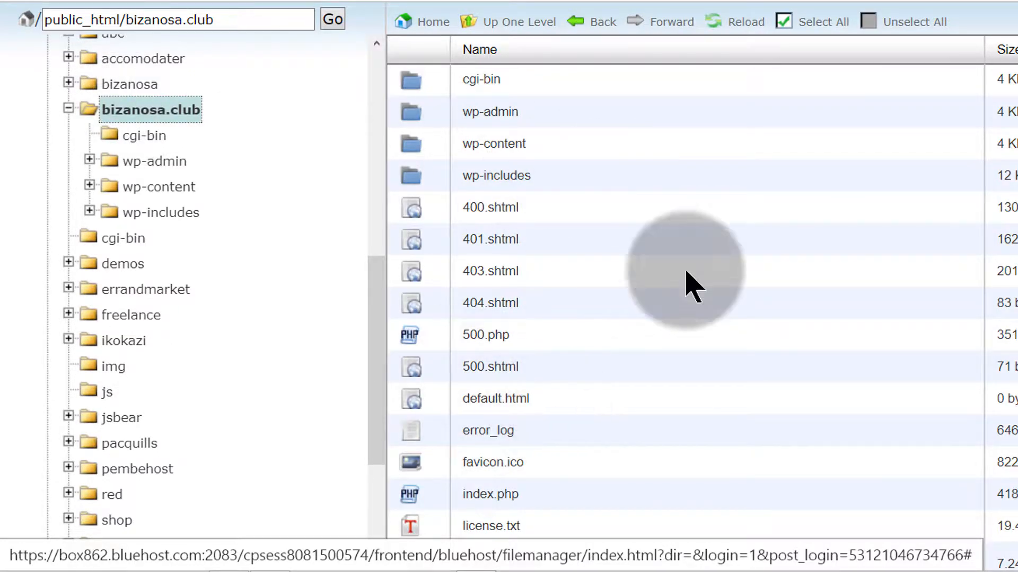
scroll(511, 305, down, 10)
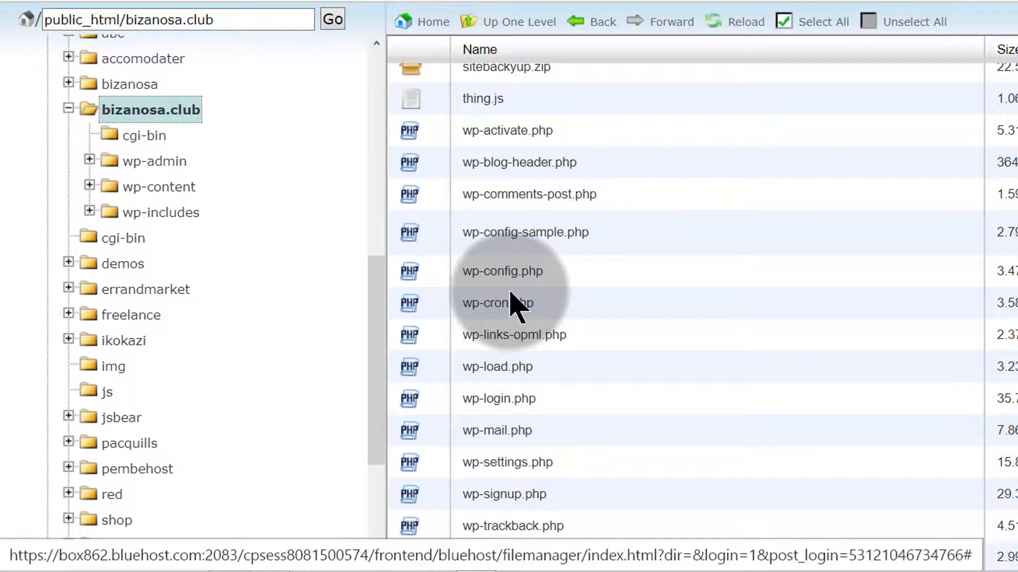
scroll(512, 304, up, 10)
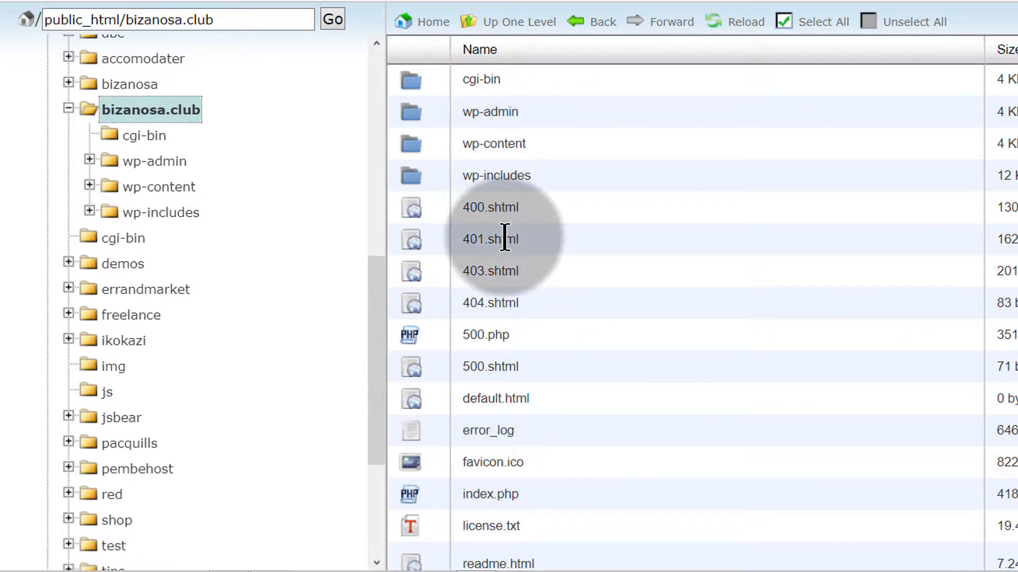
scroll(500, 233, down, 10)
scroll(501, 207, up, 10)
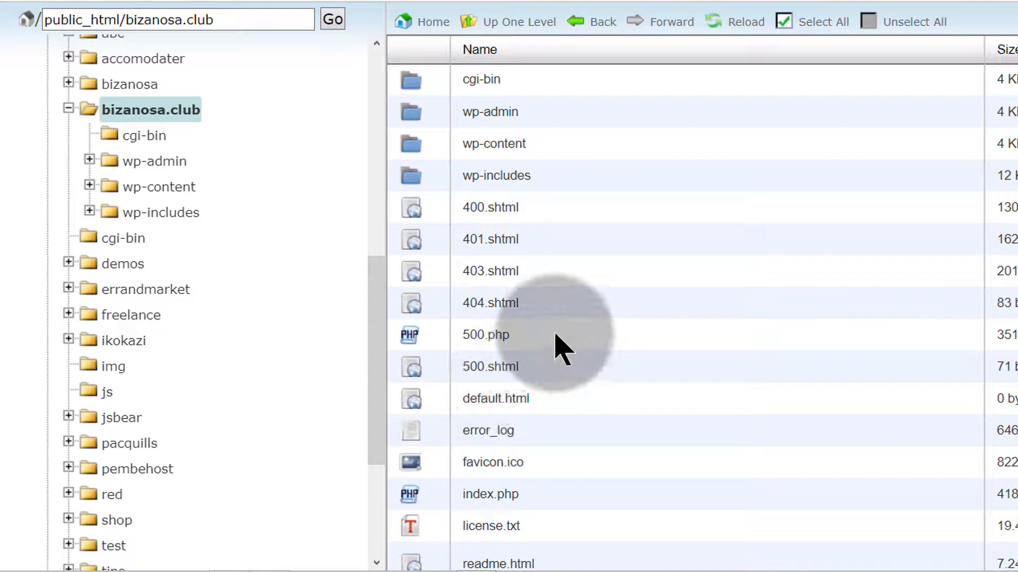
- Compress everything in the bizanosa.club folder as a Zip archive named wpbackupzip, closing the compression results
click(490, 155)
click(821, 21)
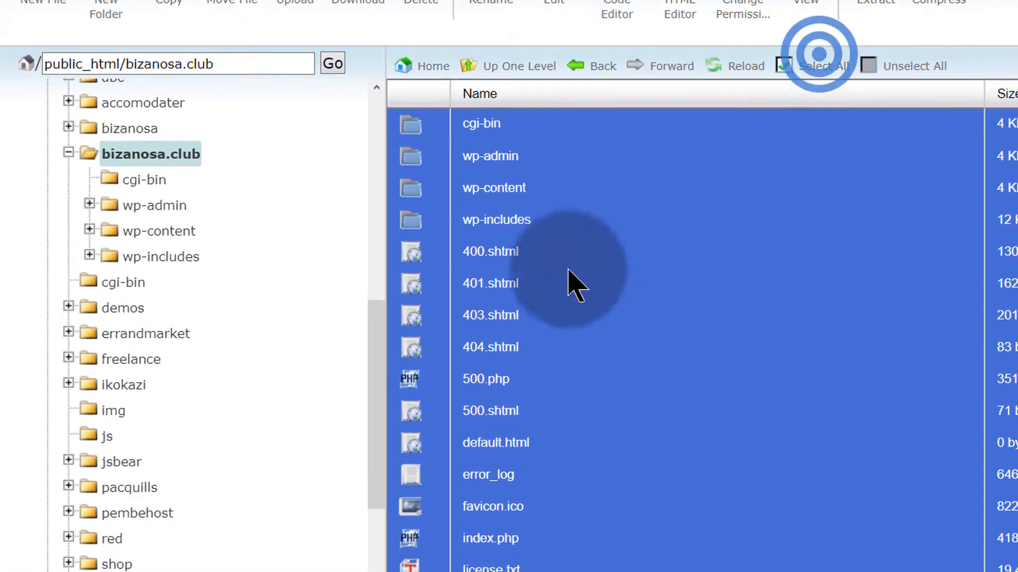
click(948, 67)
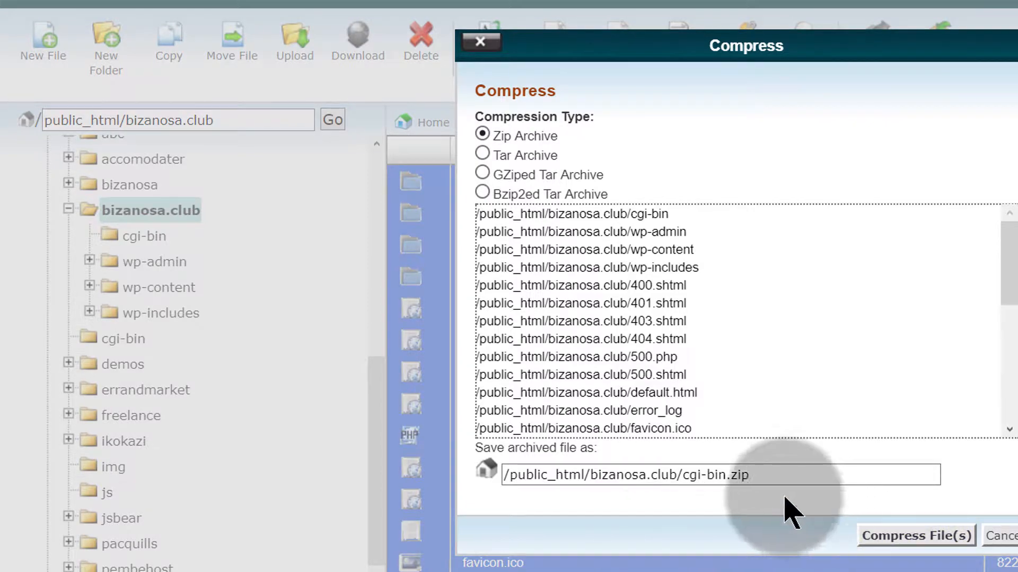
click(700, 475)
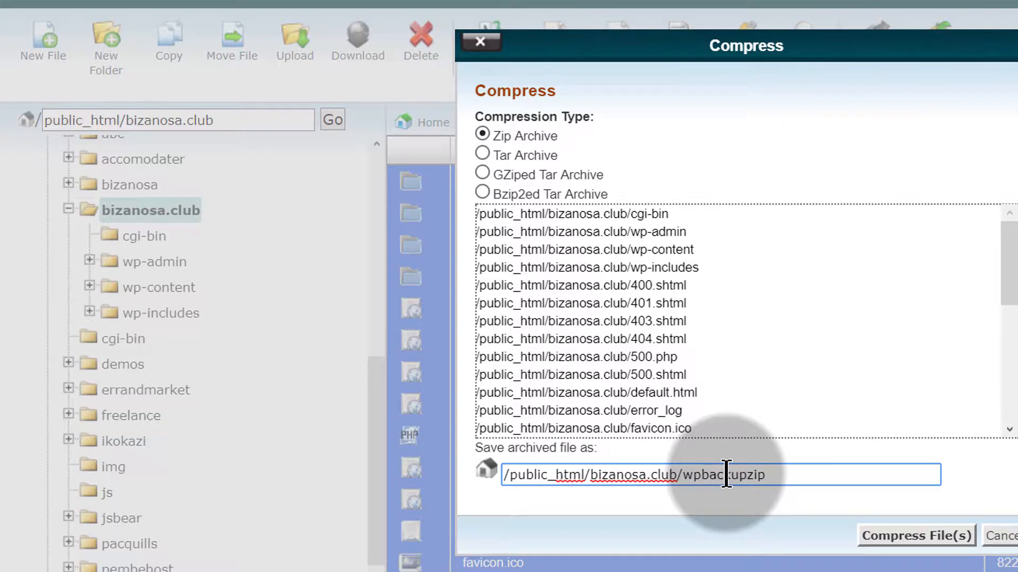
click(920, 537)
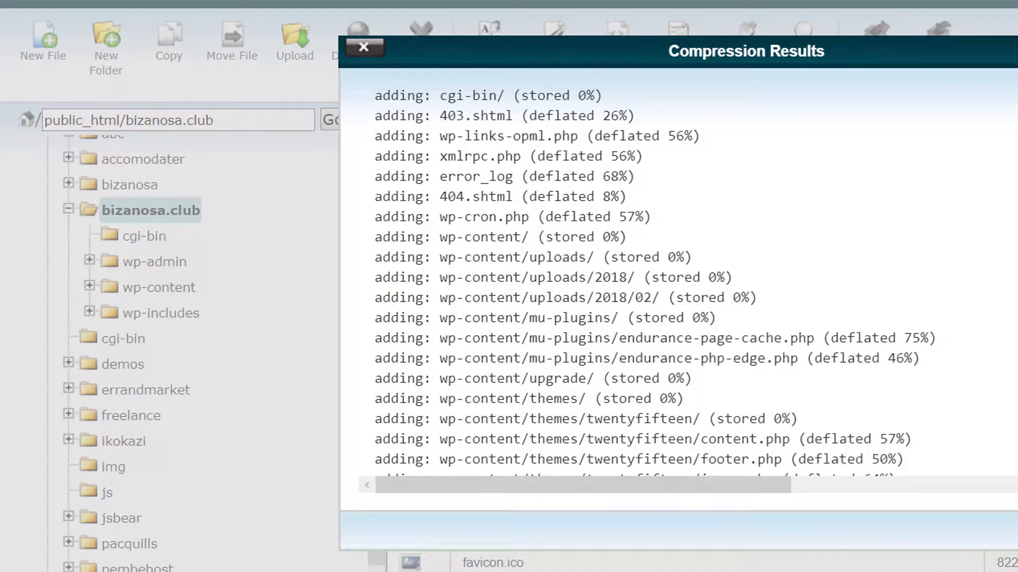
key(Escape)
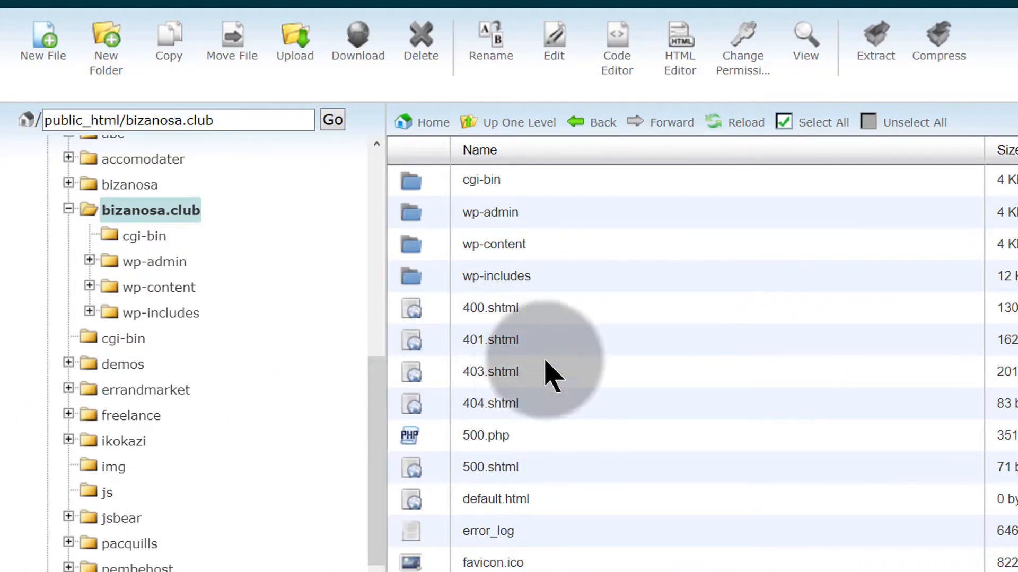
- Create a new file named indes.phpp in /public_html/bizanosa.club
click(36, 61)
click(601, 277)
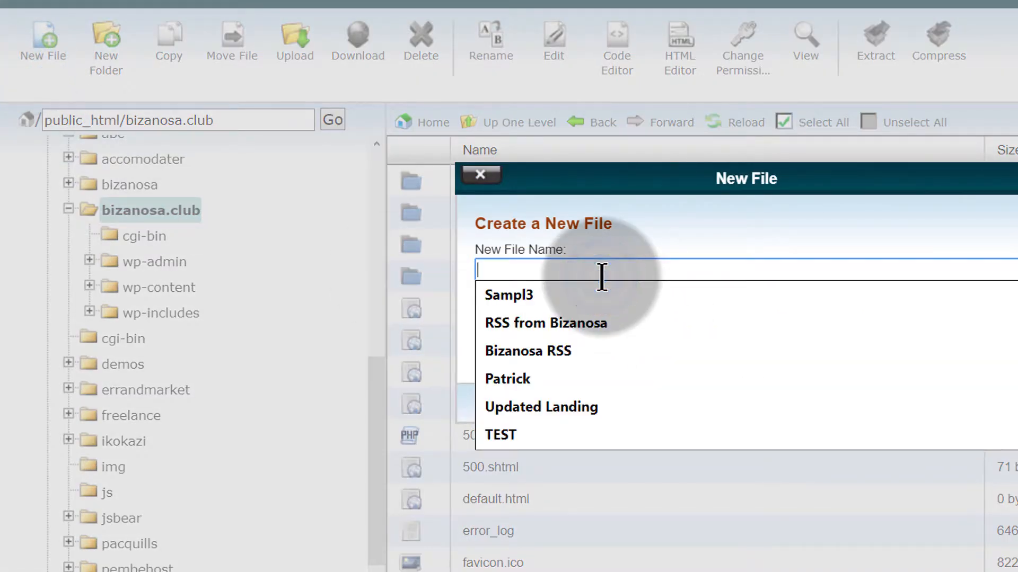
text(indes)
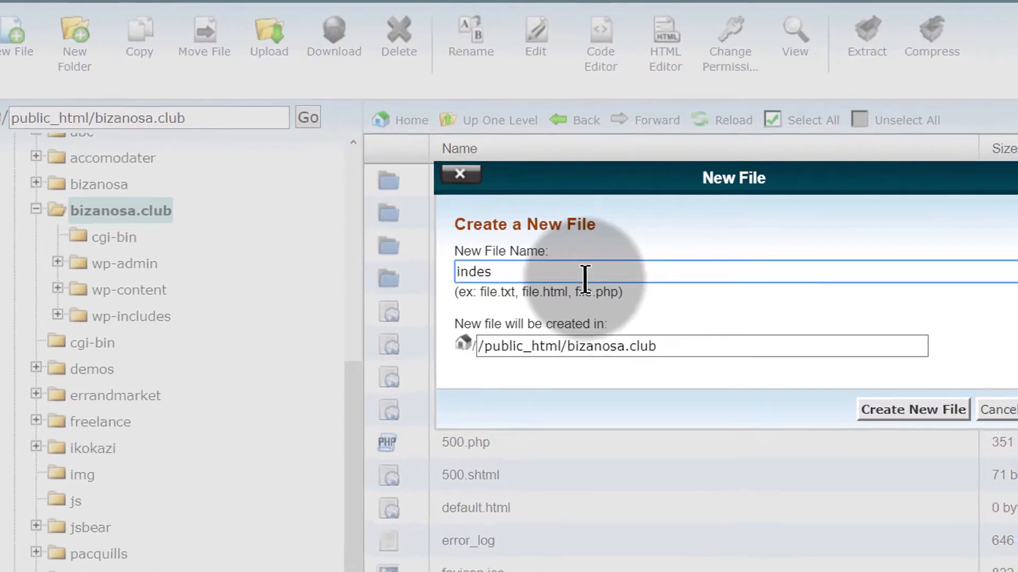
text(.phpp)
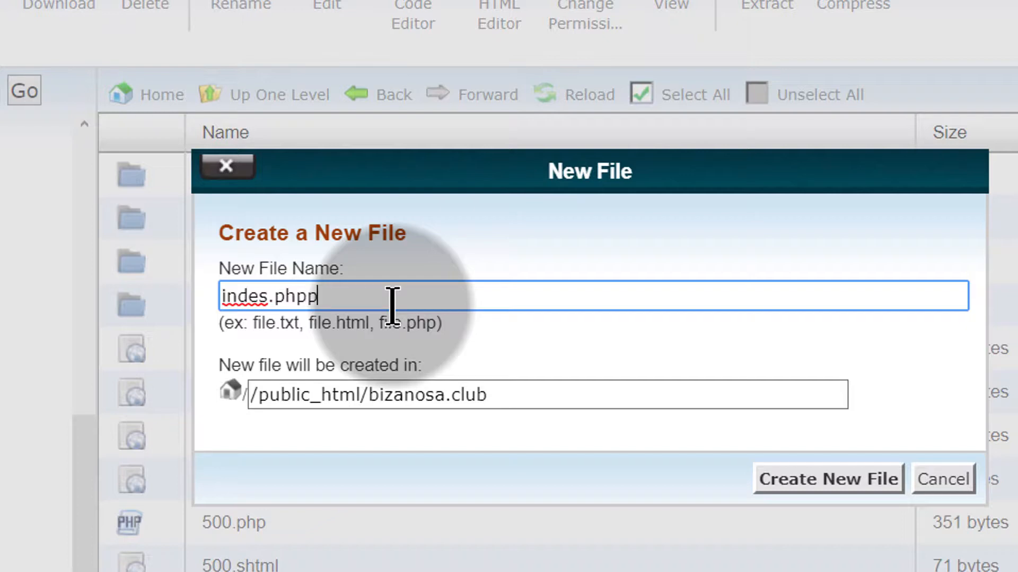
click(802, 479)
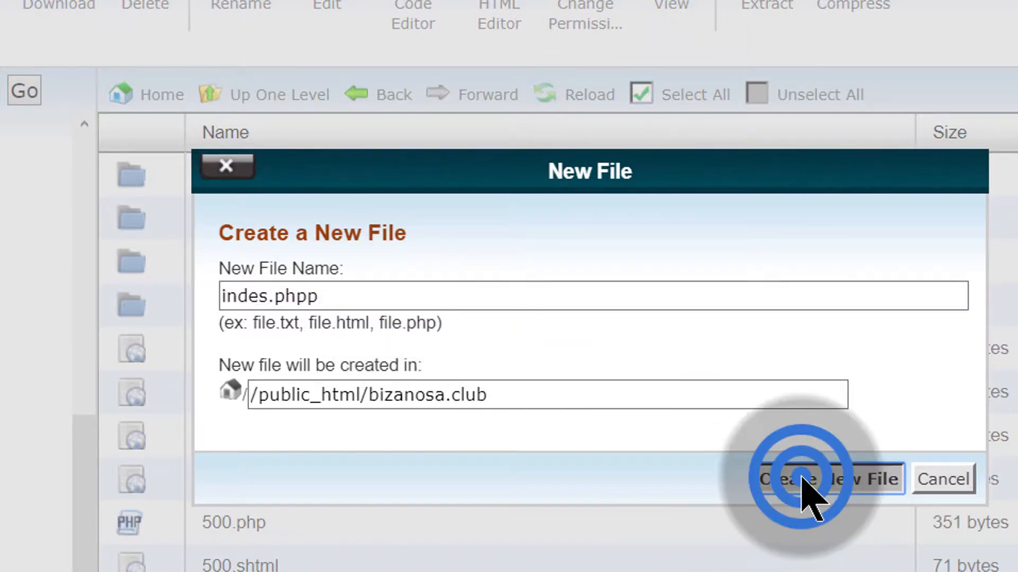
- Open 500.php from the bizanosa.club folder in the code editor and place the cursor at the end of the "Check the server logs" line
scroll(290, 324, down, 10)
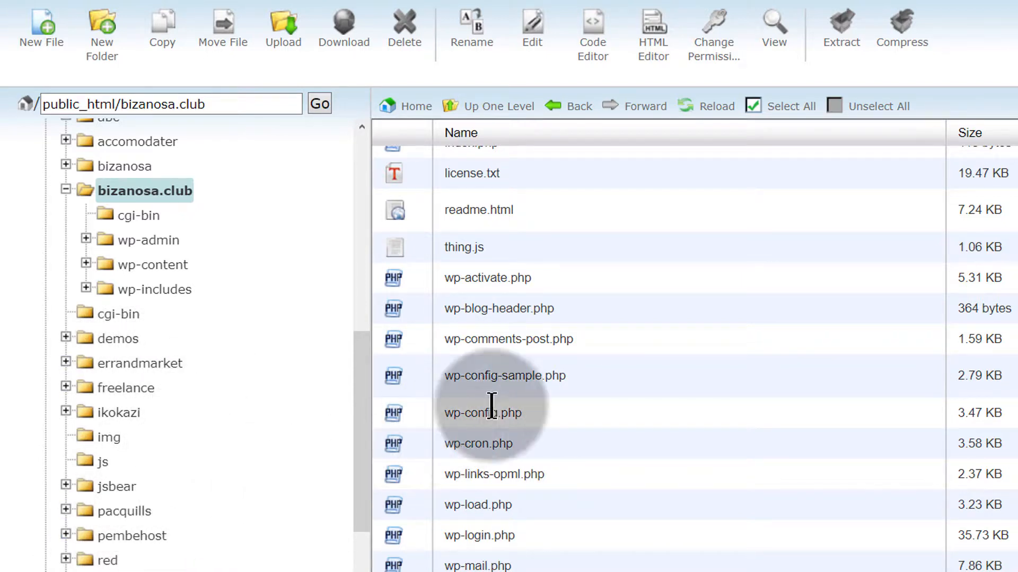
scroll(530, 440, down, 1)
scroll(546, 450, up, 10)
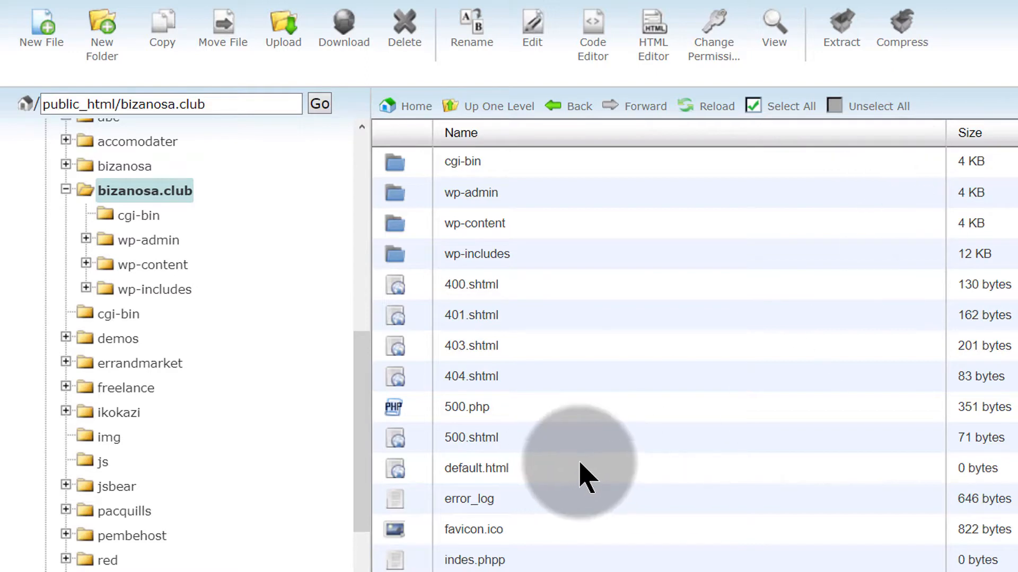
scroll(583, 472, down, 4)
scroll(574, 345, up, 4)
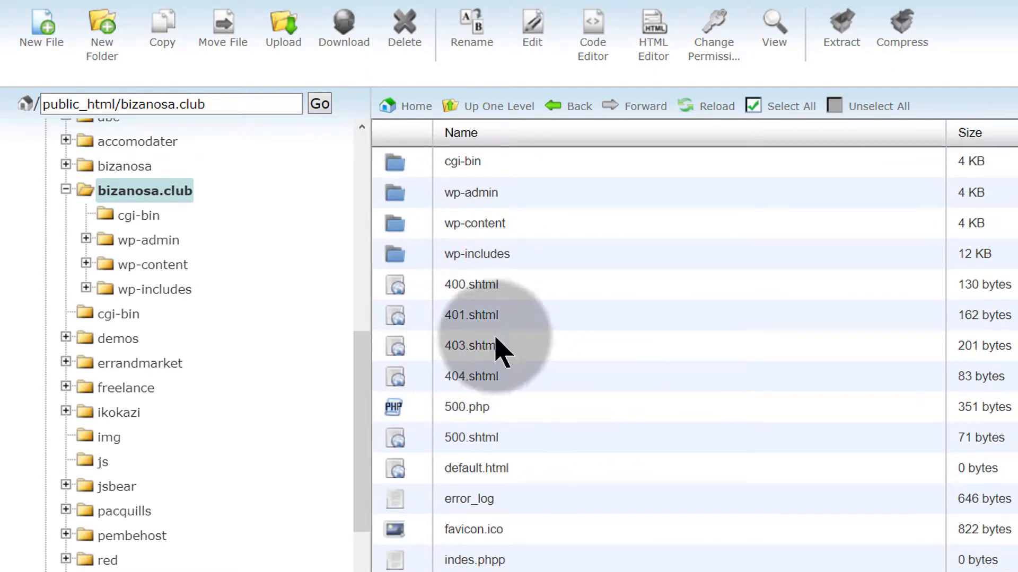
right_click(441, 407)
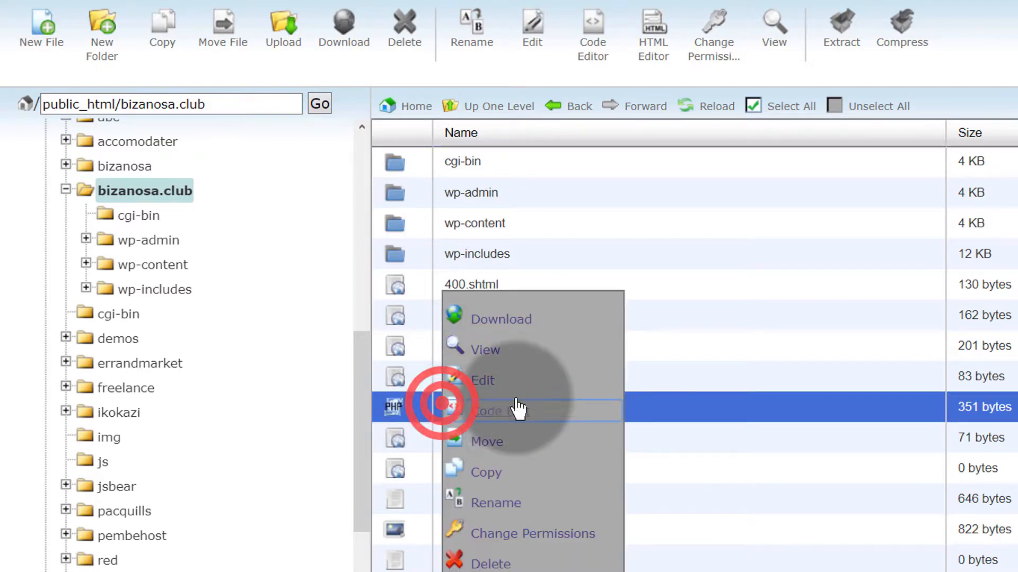
click(509, 414)
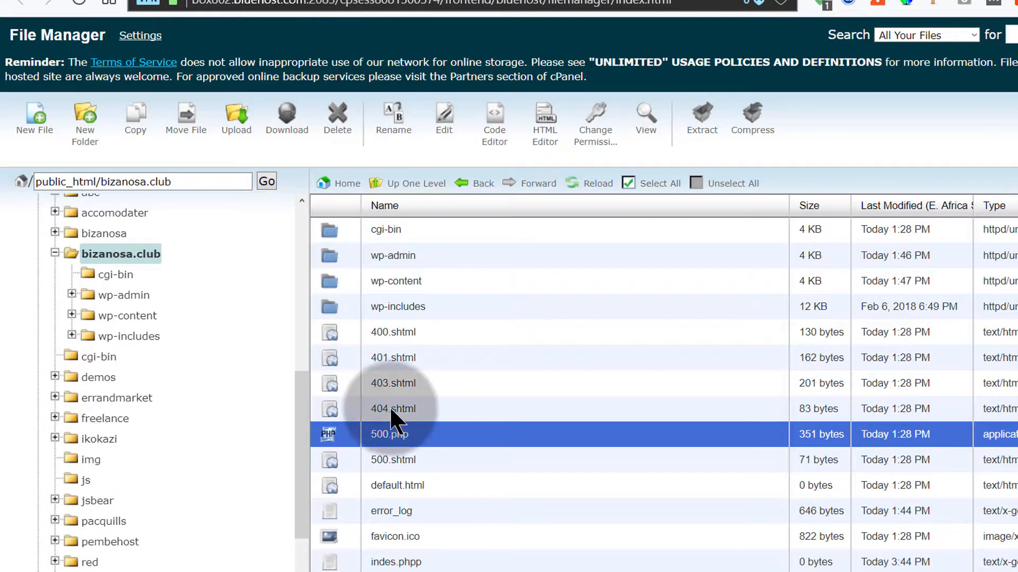
right_click(387, 437)
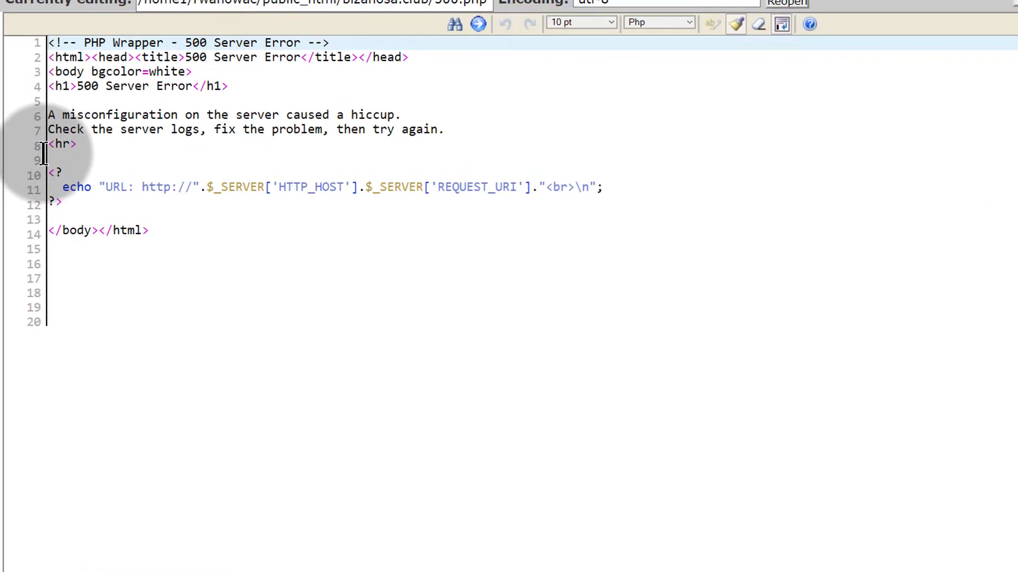
click(444, 127)
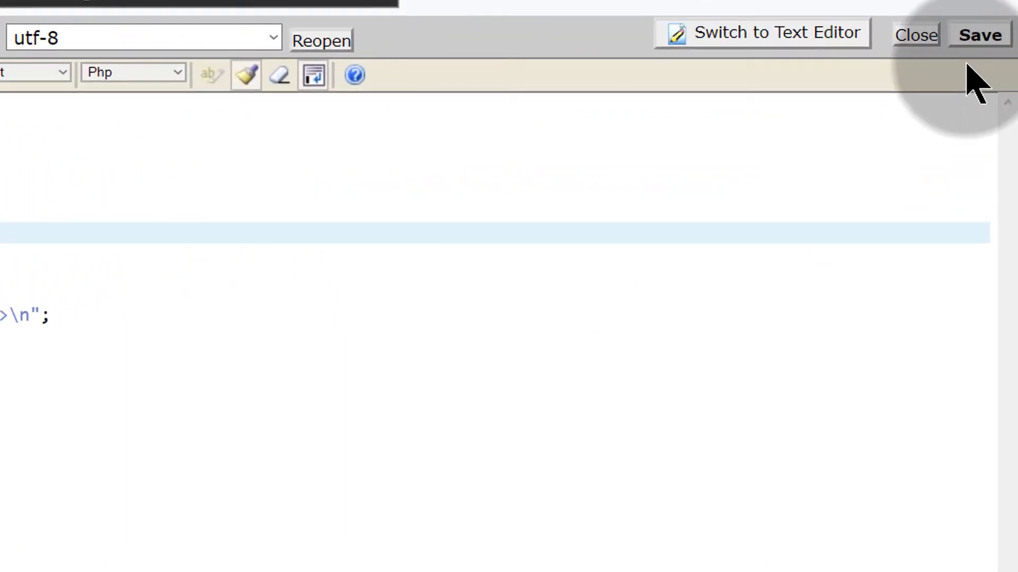
- Save the 500.php file in the code editor
click(978, 36)
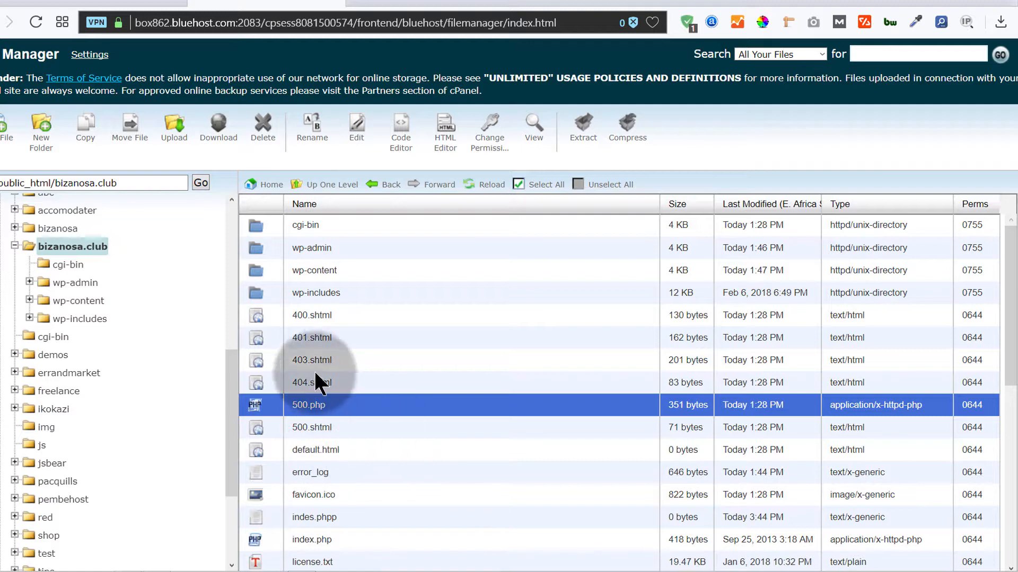
- Find and select the wpbackup.zip archive among the files of the bizanosa.club folder
scroll(346, 359, down, 3)
click(327, 402)
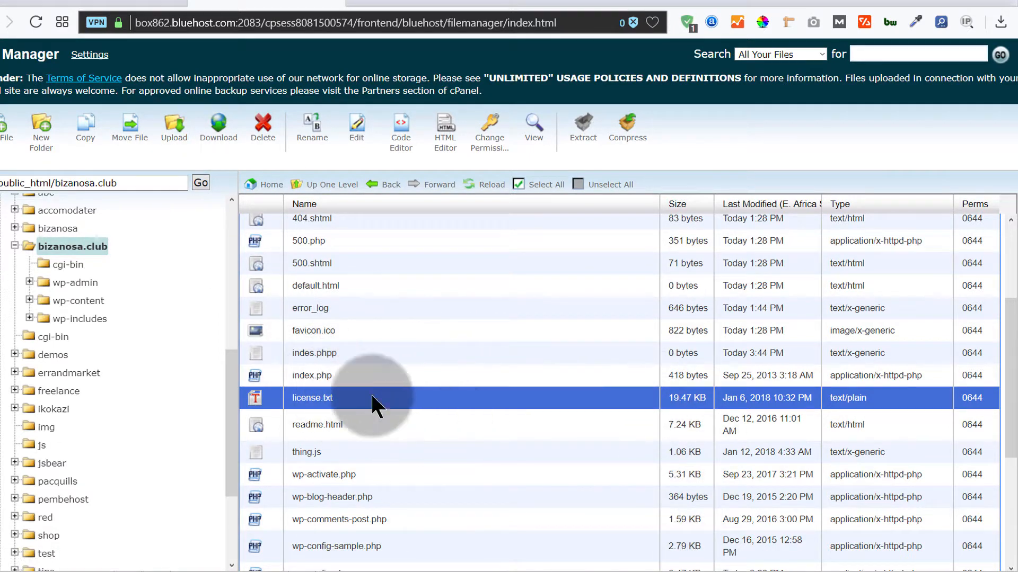
scroll(344, 456, down, 5)
click(311, 542)
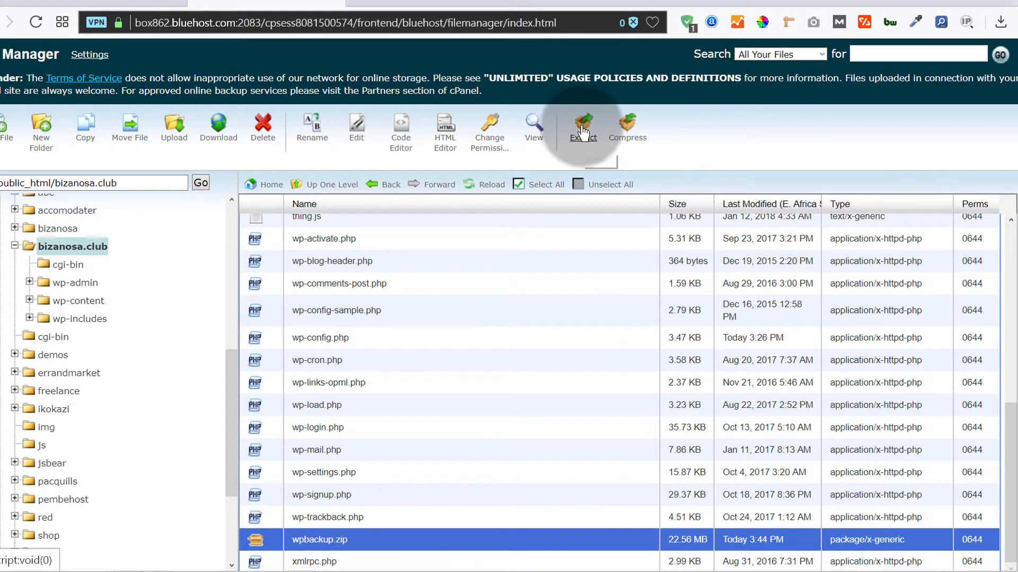
- Open the wp-content folder of bizanosa.club and go into its plugins subfolder
scroll(463, 312, up, 6)
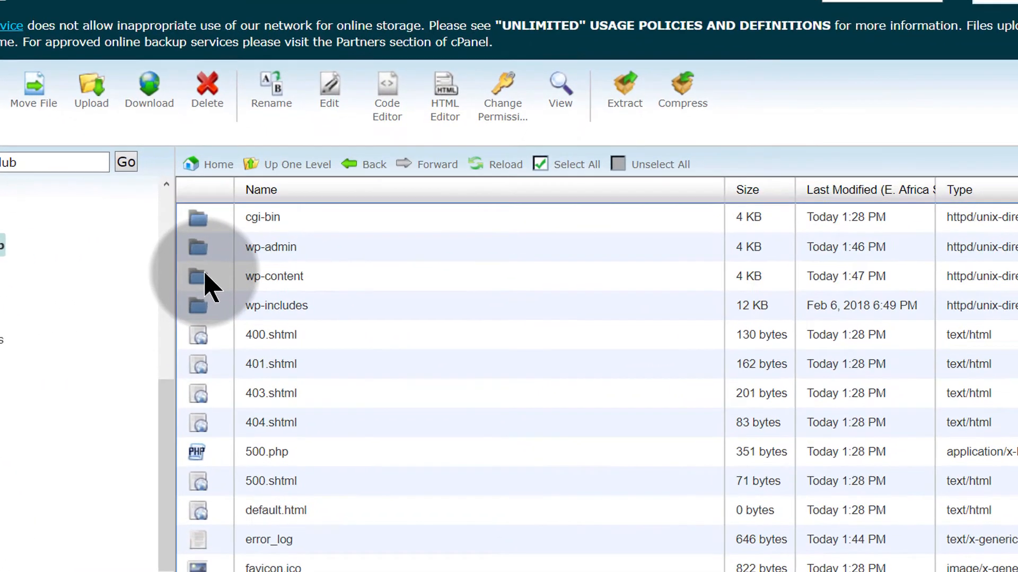
double_click(261, 268)
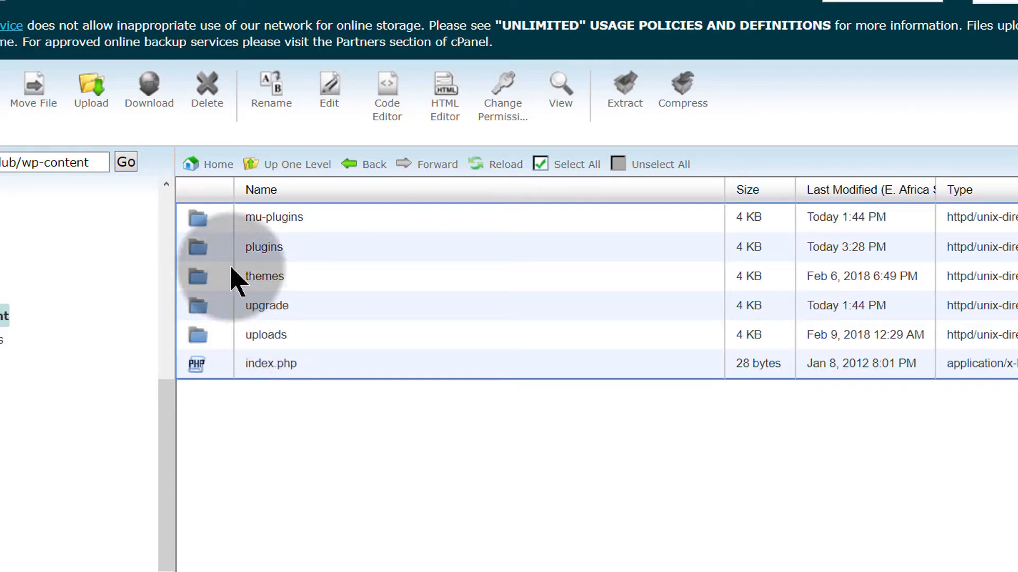
click(205, 254)
double_click(205, 253)
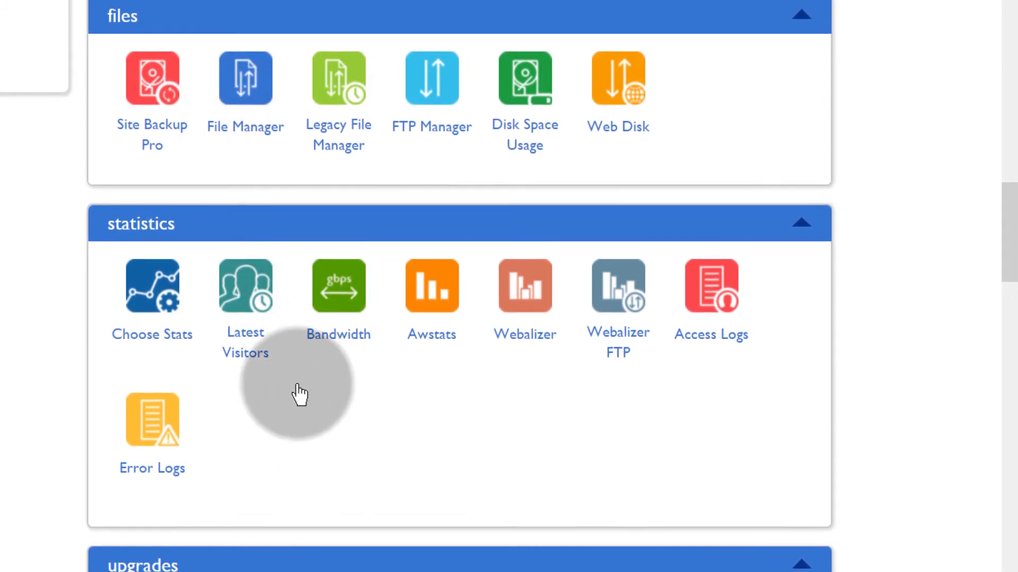
scroll(299, 394, up, 6)
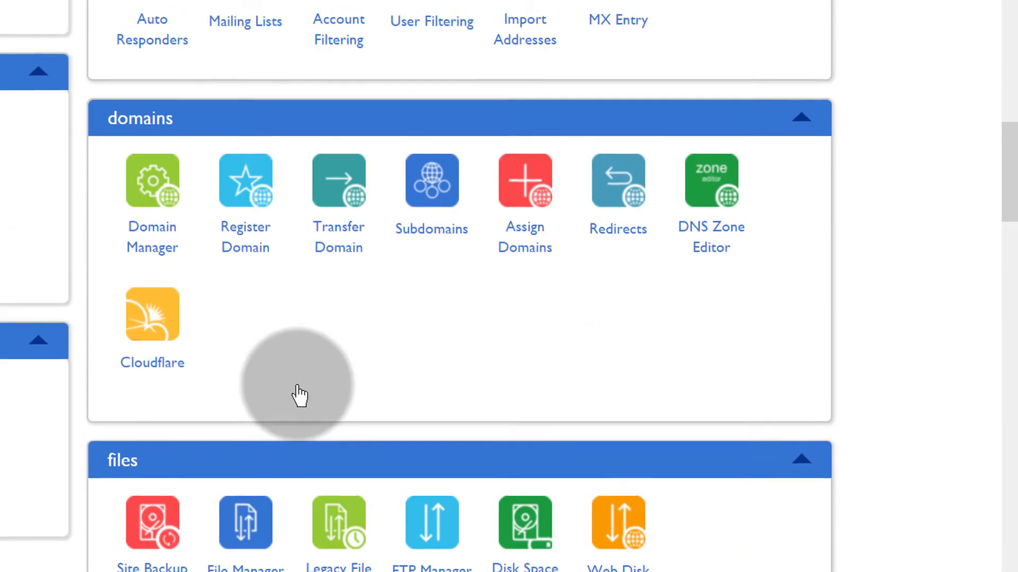
scroll(297, 393, down, 5)
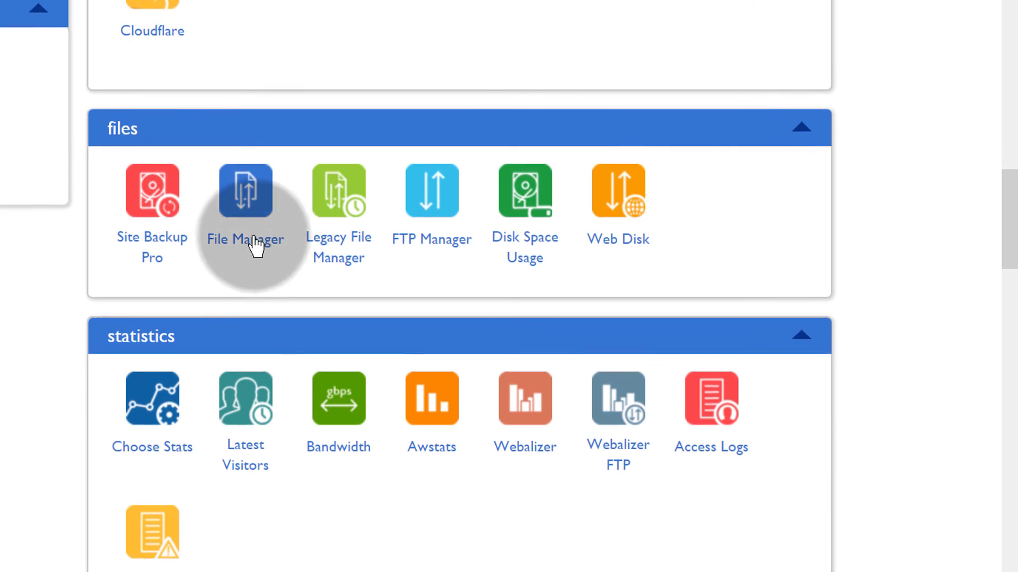